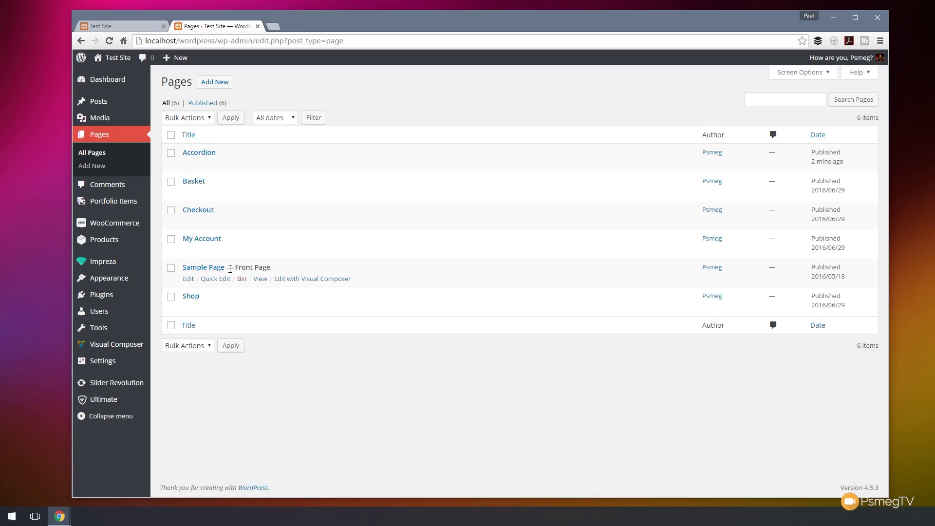
{"action": "left_click", "coordinate": [132, 25]}
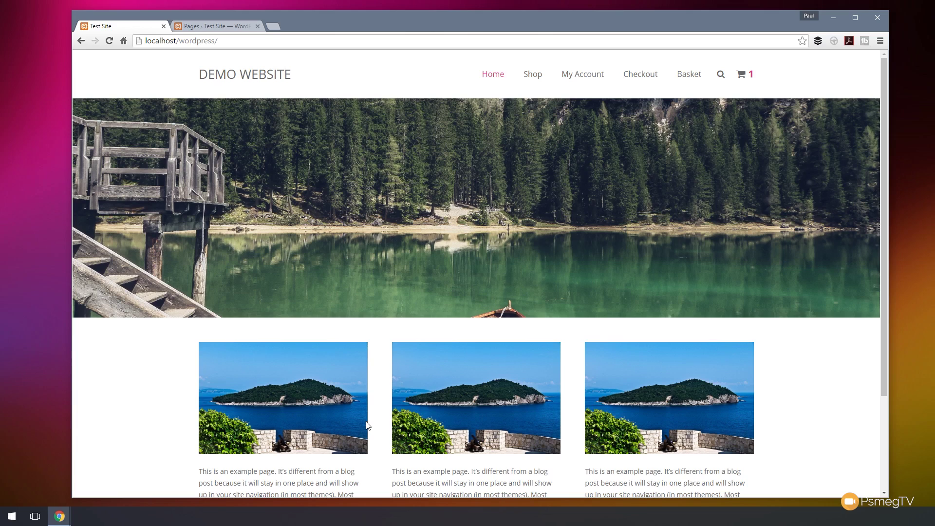
{"action": "scroll", "coordinate": [833, 361], "scroll_direction": "down", "scroll_amount": 3}
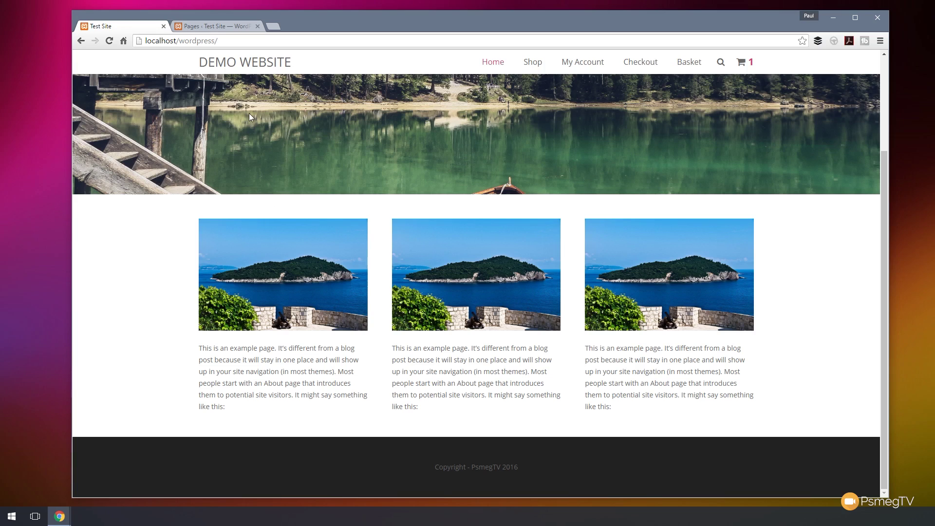
Step: Open the Accordion page editor and copy Accordion 1's section ID from its section settings
{"action": "left_click", "coordinate": [199, 27]}
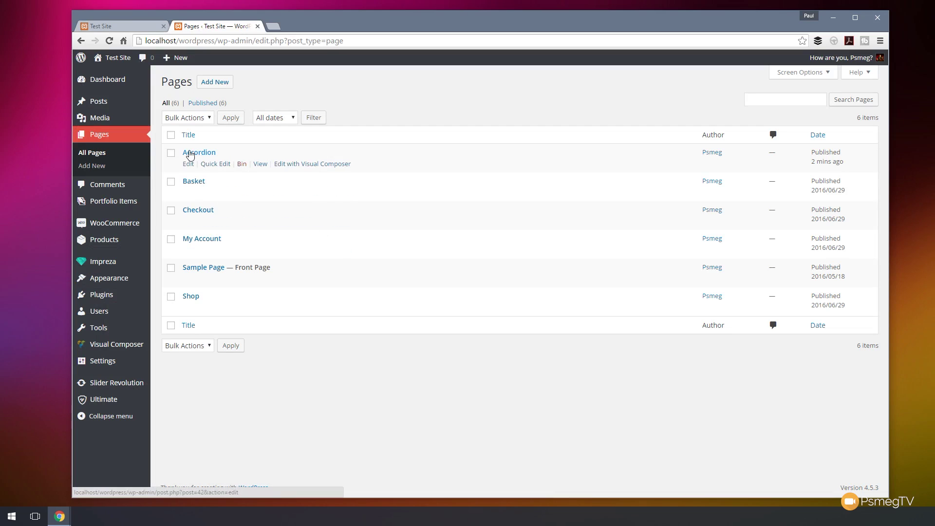
{"action": "left_click", "coordinate": [191, 154]}
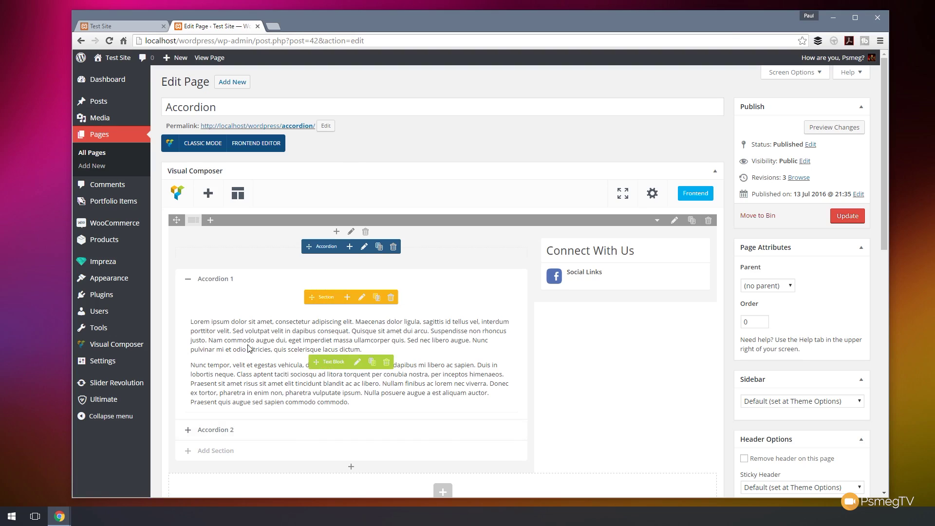
{"action": "left_click", "coordinate": [362, 297]}
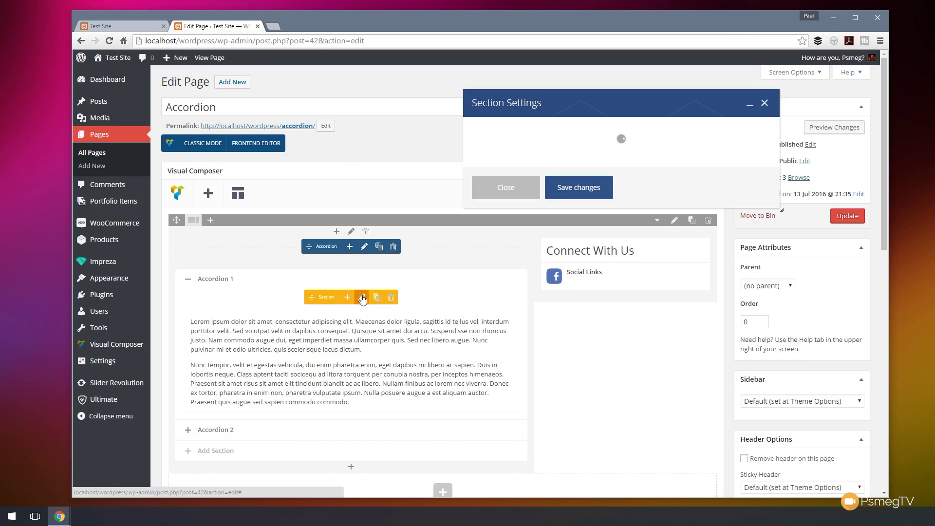
{"action": "left_click", "coordinate": [587, 198]}
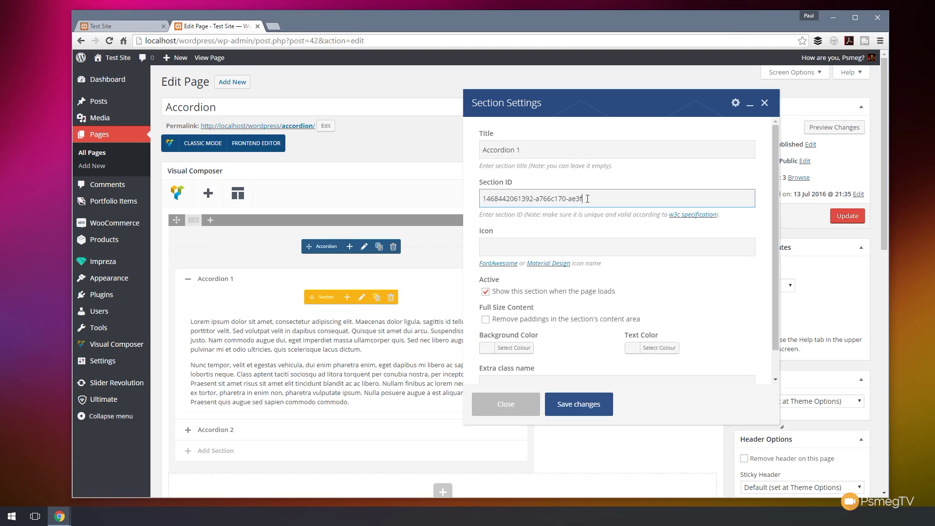
{"action": "left_click_drag", "start_coordinate": [587, 199], "coordinate": [480, 198]}
{"action": "key", "text": "ctrl+c"}
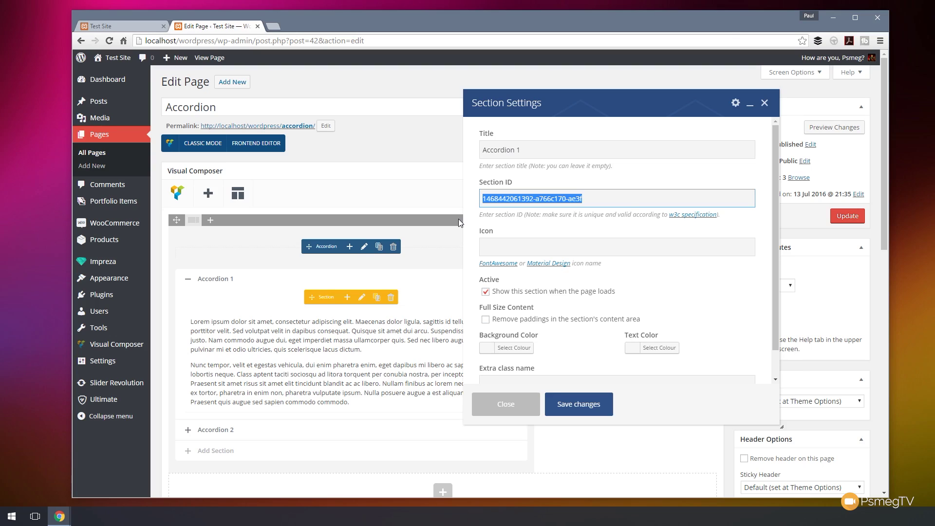
{"action": "left_click_drag", "start_coordinate": [650, 99], "coordinate": [478, 112]}
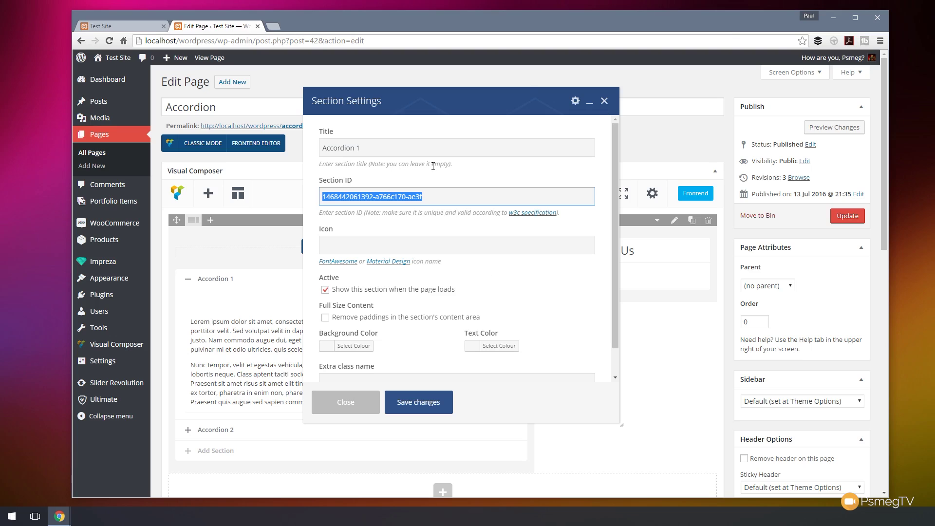
{"action": "left_click", "coordinate": [604, 100]}
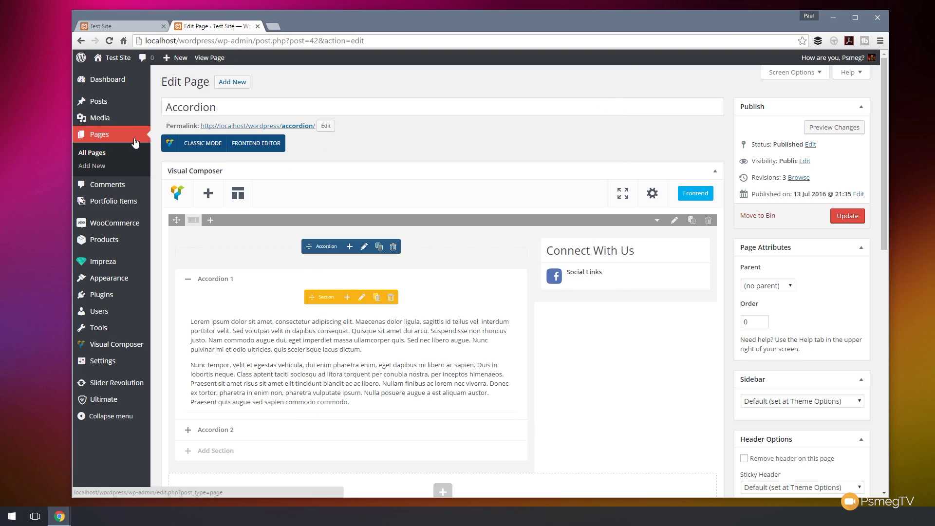
Step: Open Sample Page's editor in a new browser tab and edit its first Single Image
{"action": "middle_click", "coordinate": [105, 155]}
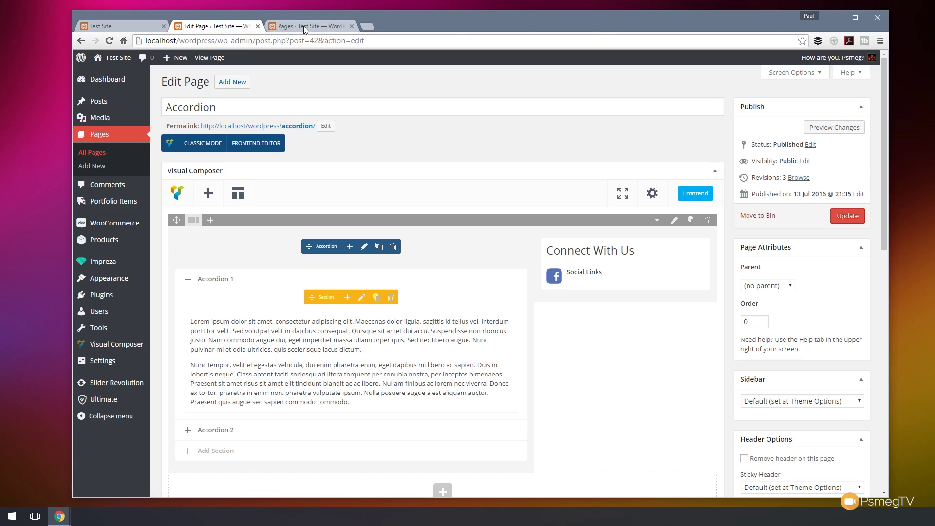
{"action": "left_click", "coordinate": [305, 28]}
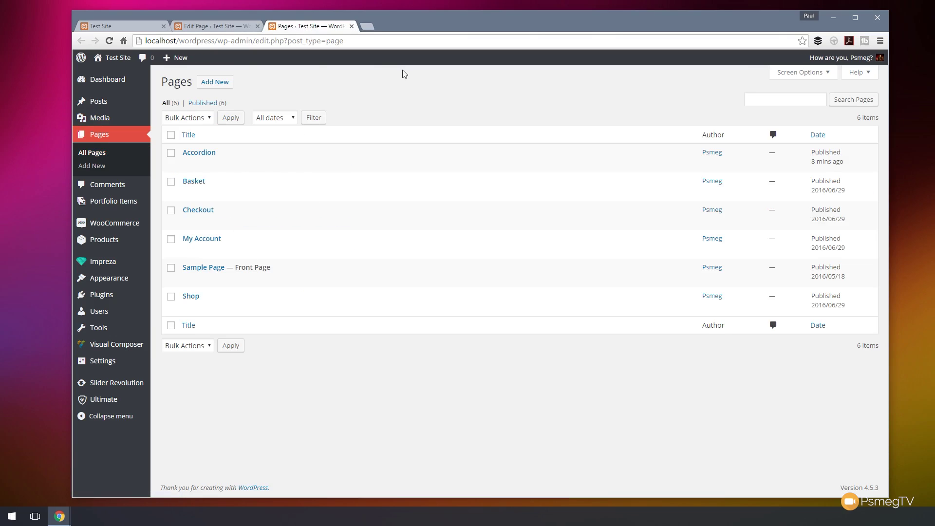
{"action": "left_click", "coordinate": [202, 269]}
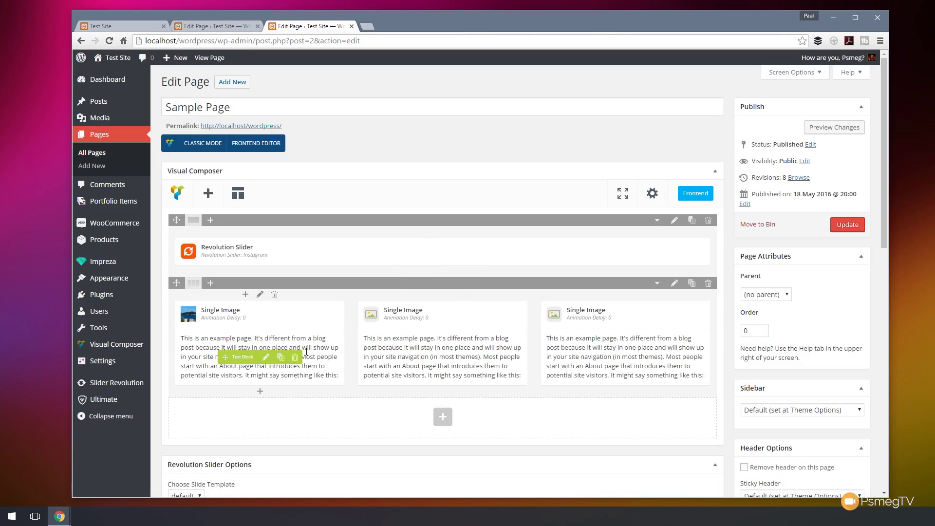
{"action": "left_click", "coordinate": [266, 319]}
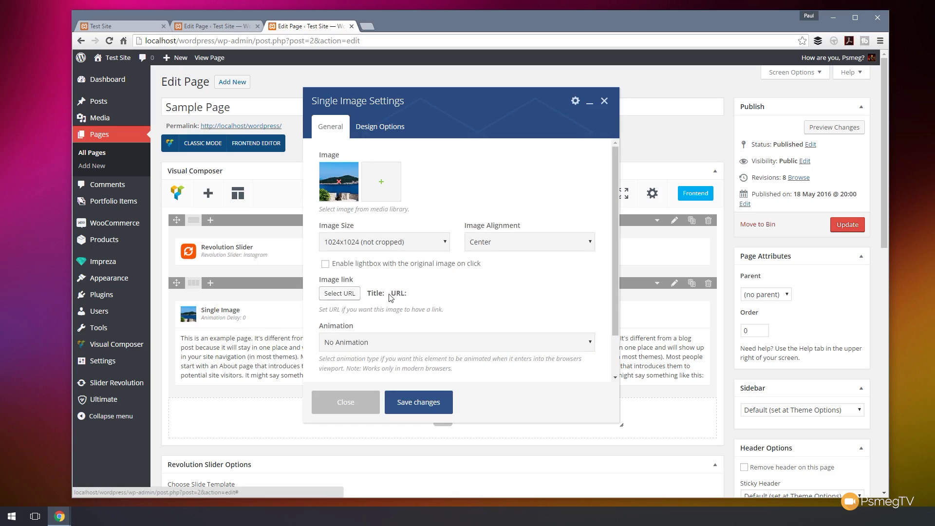
{"action": "left_click", "coordinate": [340, 294]}
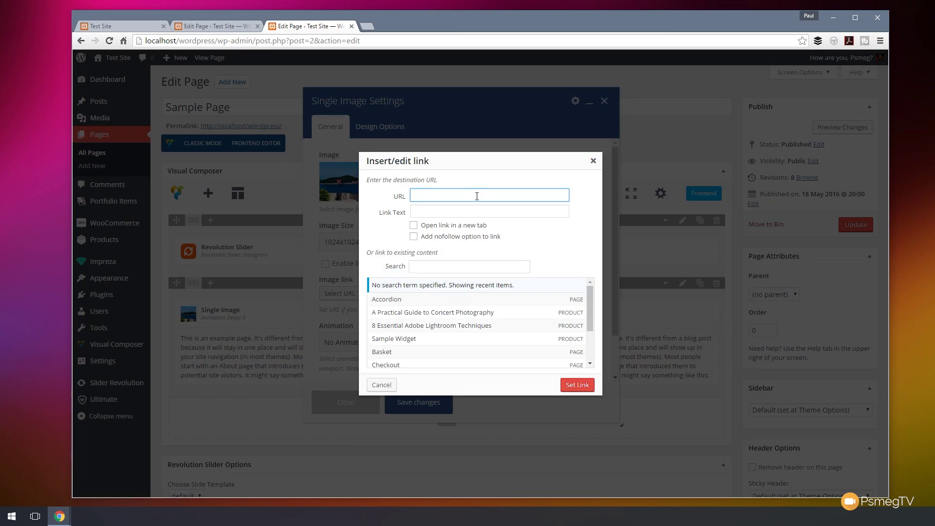
{"action": "left_click", "coordinate": [398, 298]}
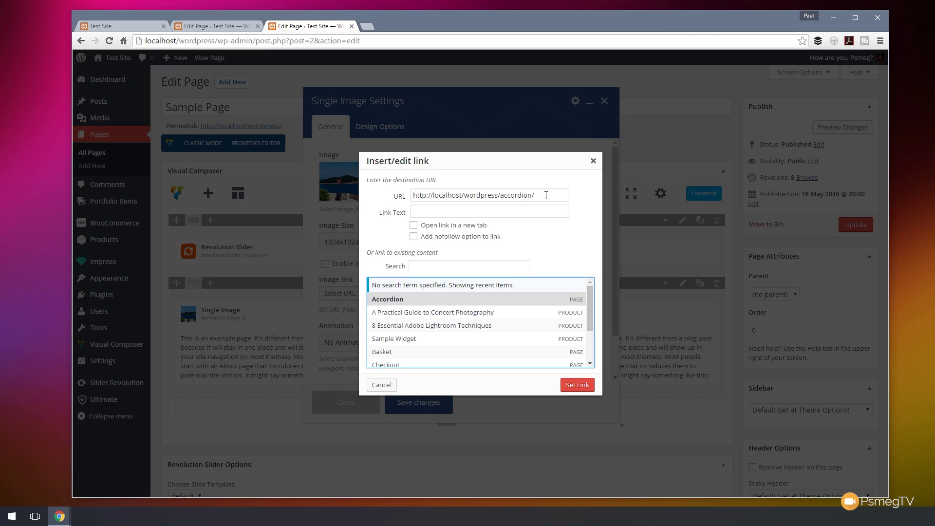
{"action": "left_click", "coordinate": [546, 195]}
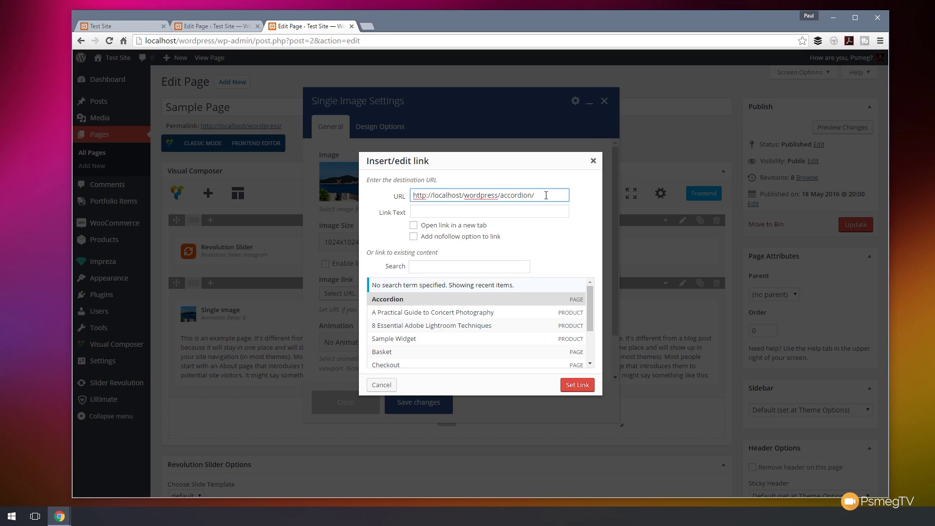
{"action": "type", "text": "#"}
{"action": "key", "text": "ctrl+v"}
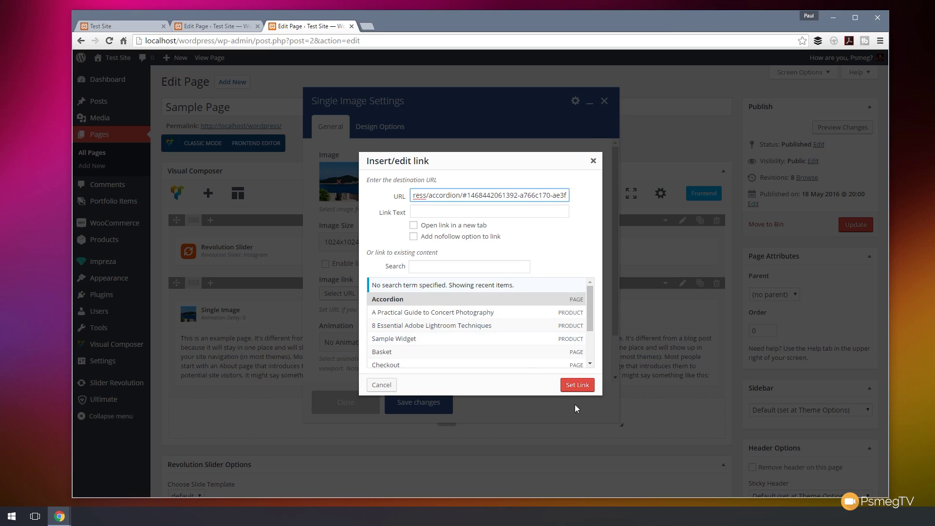
{"action": "left_click", "coordinate": [576, 386]}
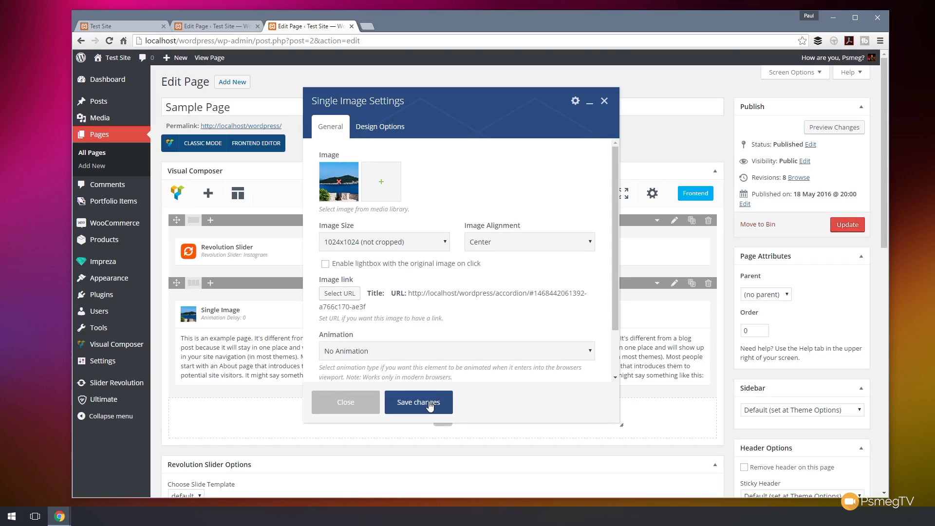
{"action": "left_click", "coordinate": [430, 403]}
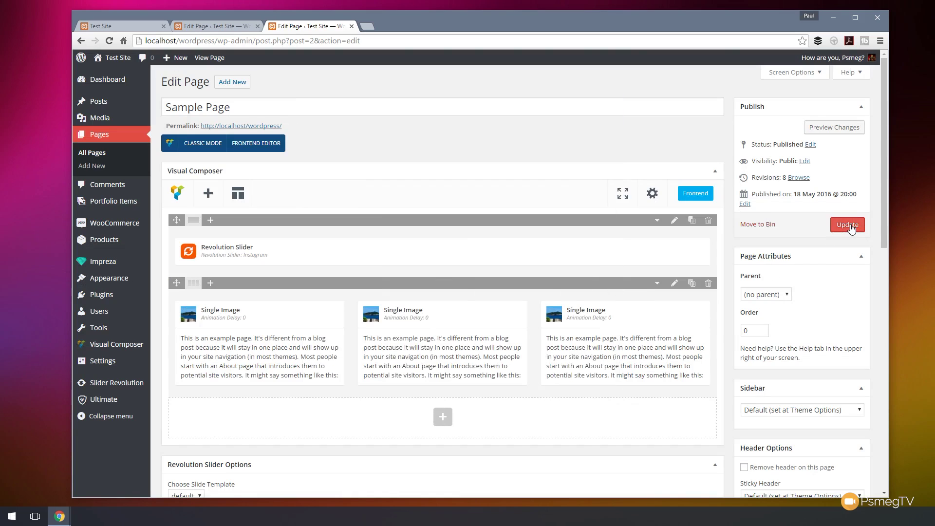
Step: Update Sample Page, then reload the live home page and click the first image to test its link
{"action": "left_click", "coordinate": [851, 228]}
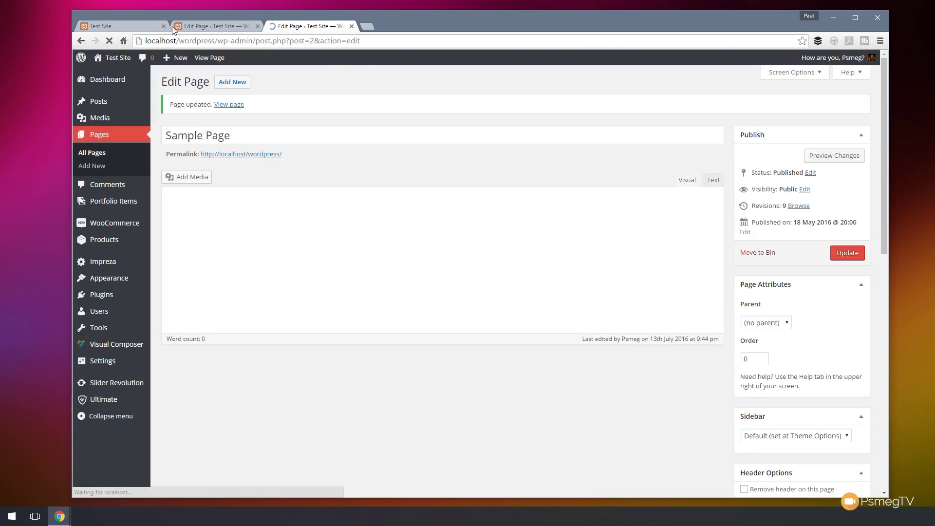
{"action": "left_click", "coordinate": [171, 29]}
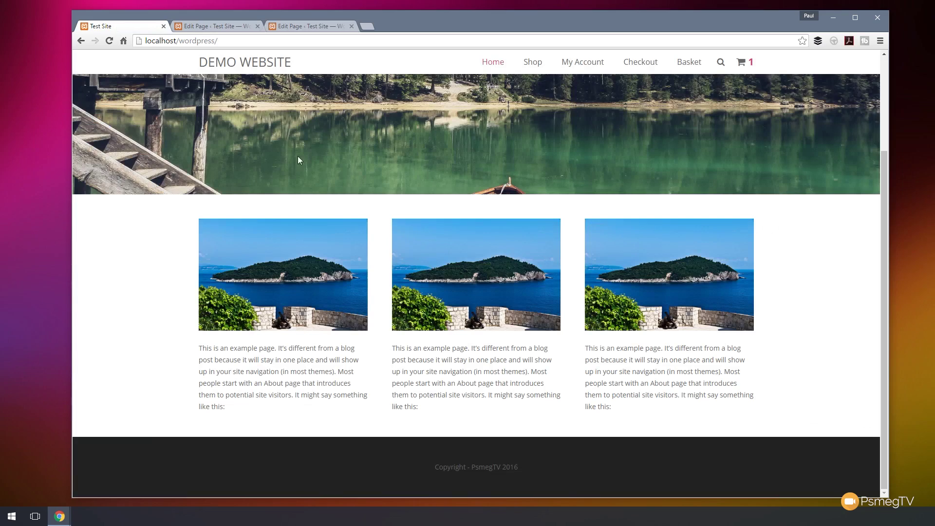
{"action": "left_click", "coordinate": [108, 41]}
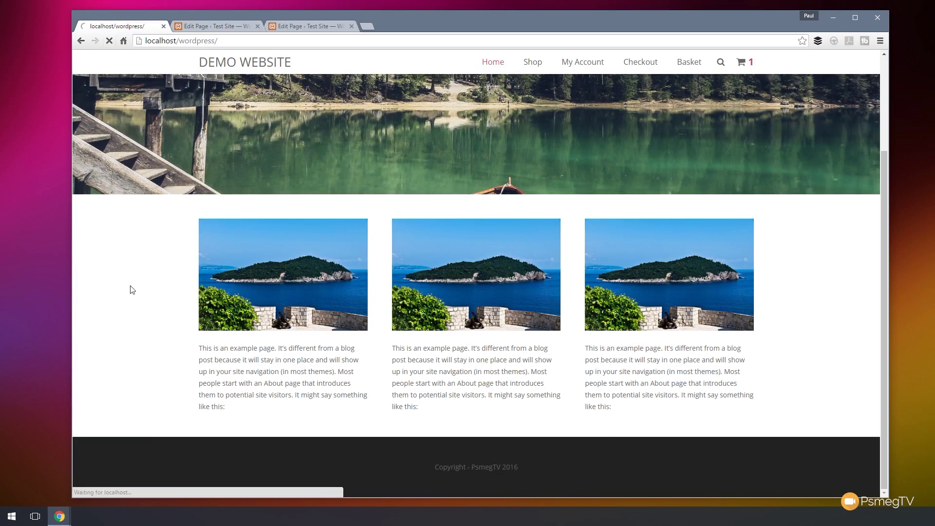
{"action": "scroll", "coordinate": [132, 356], "scroll_direction": "down", "scroll_amount": 3}
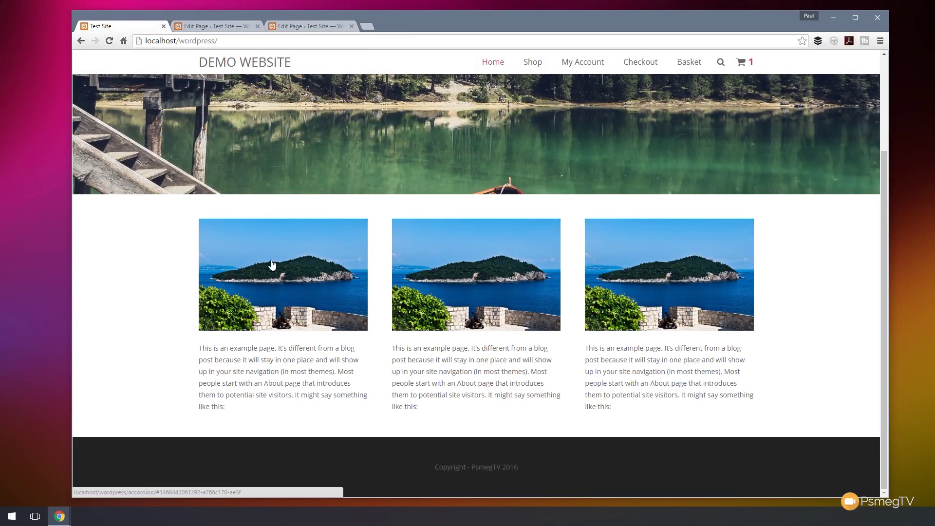
{"action": "left_click", "coordinate": [296, 258]}
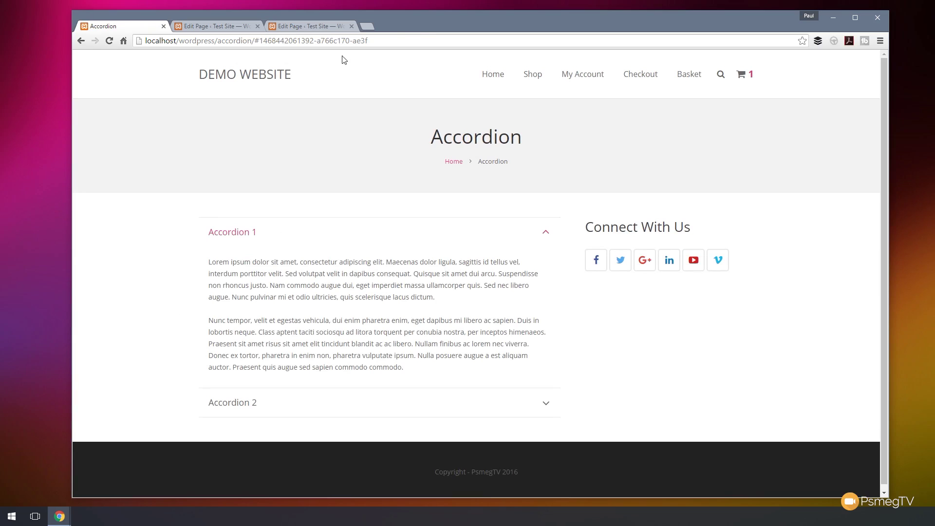
{"action": "left_click", "coordinate": [308, 26]}
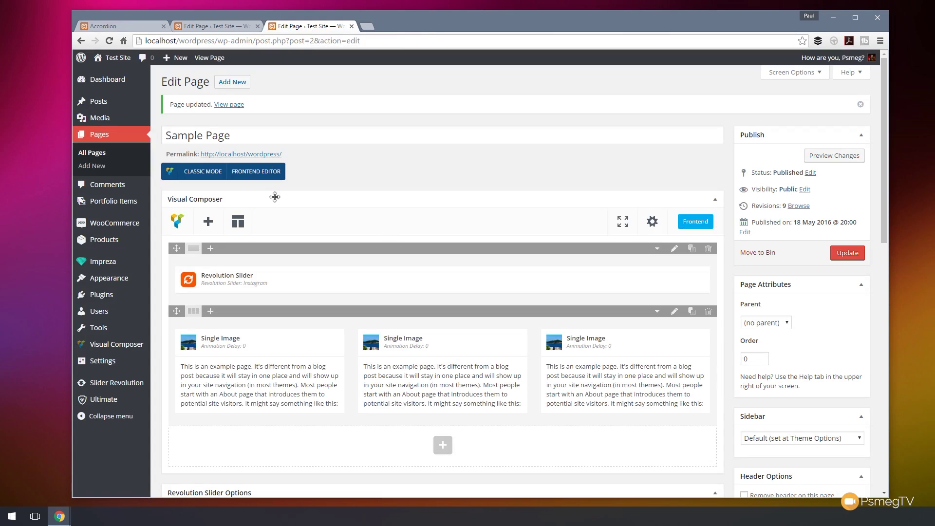
{"action": "left_click", "coordinate": [214, 27]}
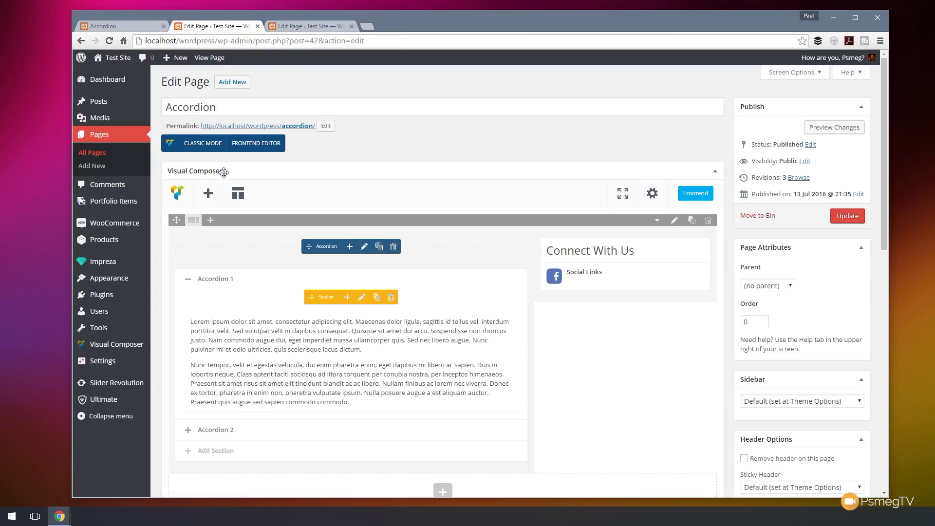
{"action": "left_click", "coordinate": [221, 431]}
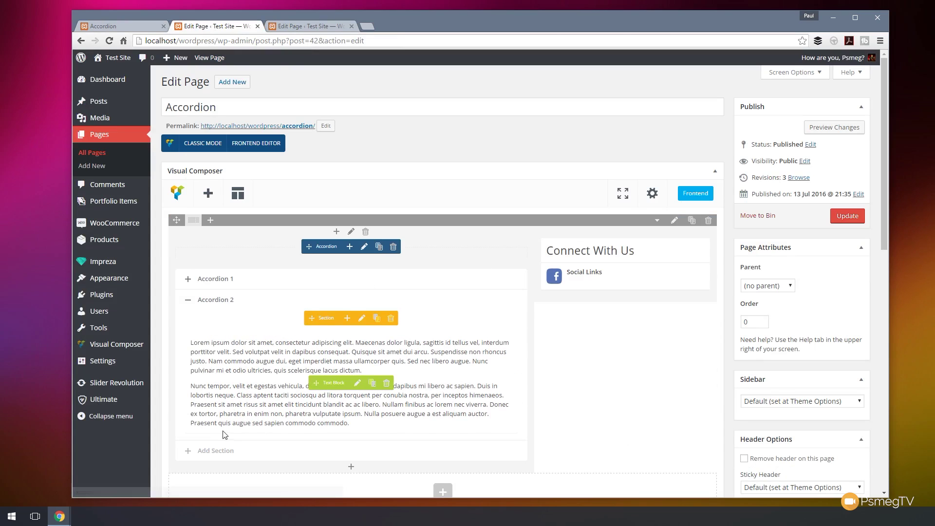
{"action": "left_click", "coordinate": [362, 319]}
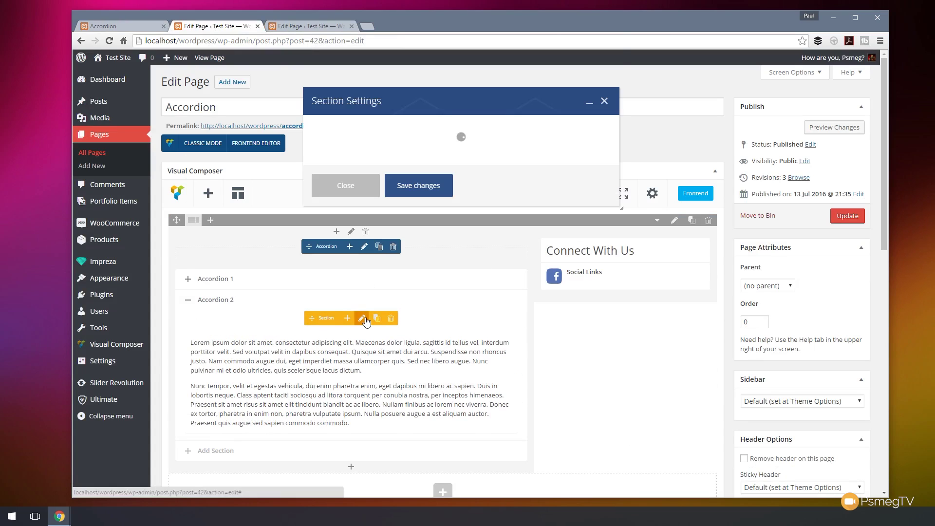
{"action": "left_click_drag", "start_coordinate": [443, 197], "coordinate": [263, 203]}
{"action": "key", "text": "ctrl+c"}
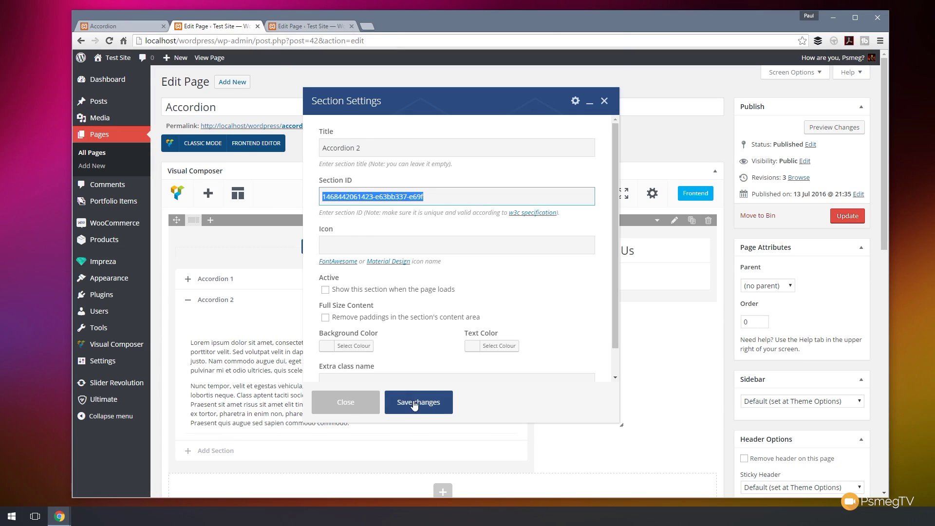
{"action": "left_click", "coordinate": [357, 408]}
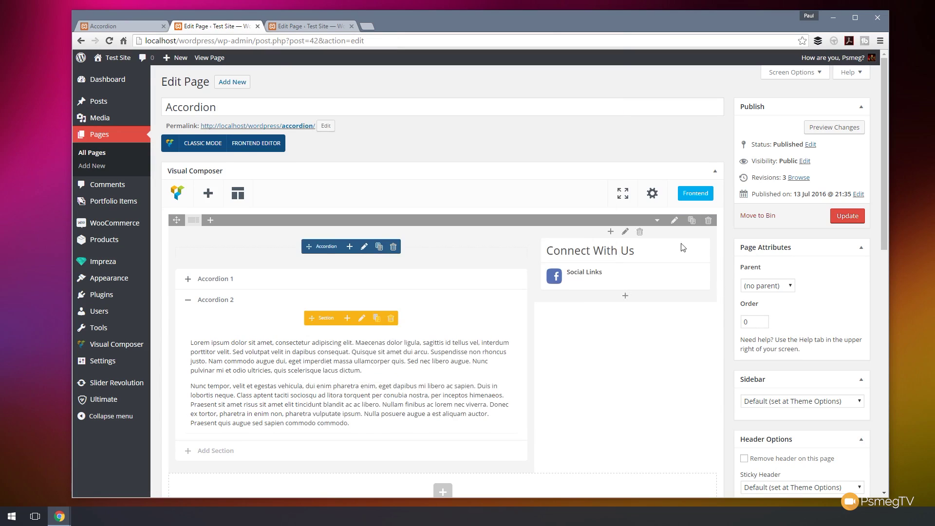
{"action": "left_click", "coordinate": [300, 28]}
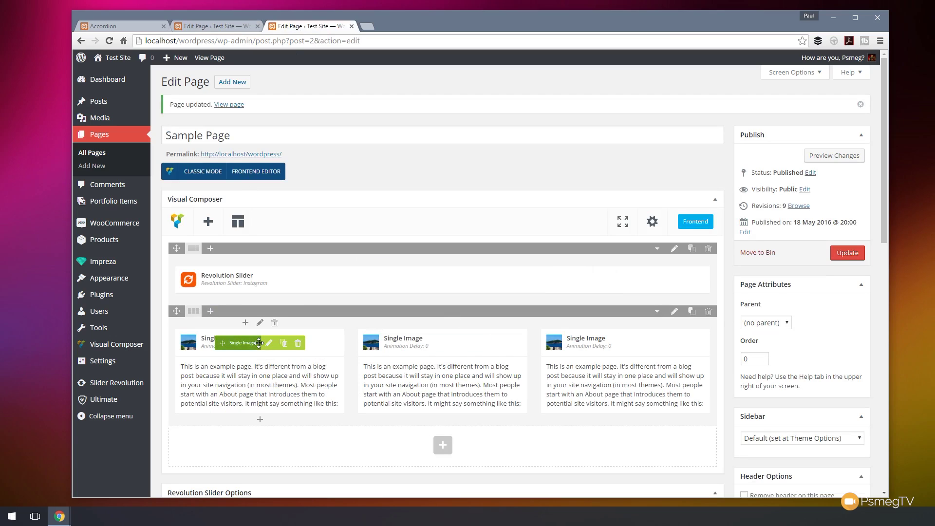
{"action": "left_click", "coordinate": [453, 345]}
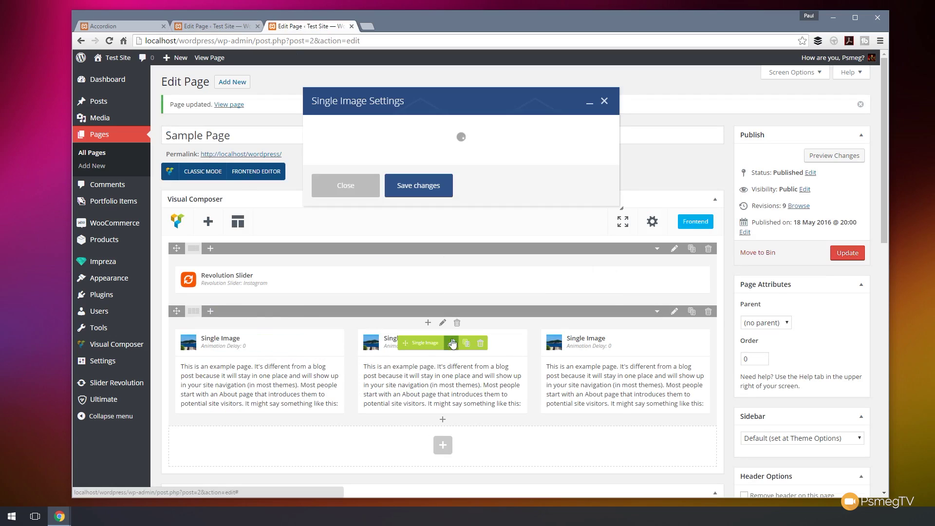
{"action": "left_click", "coordinate": [340, 294]}
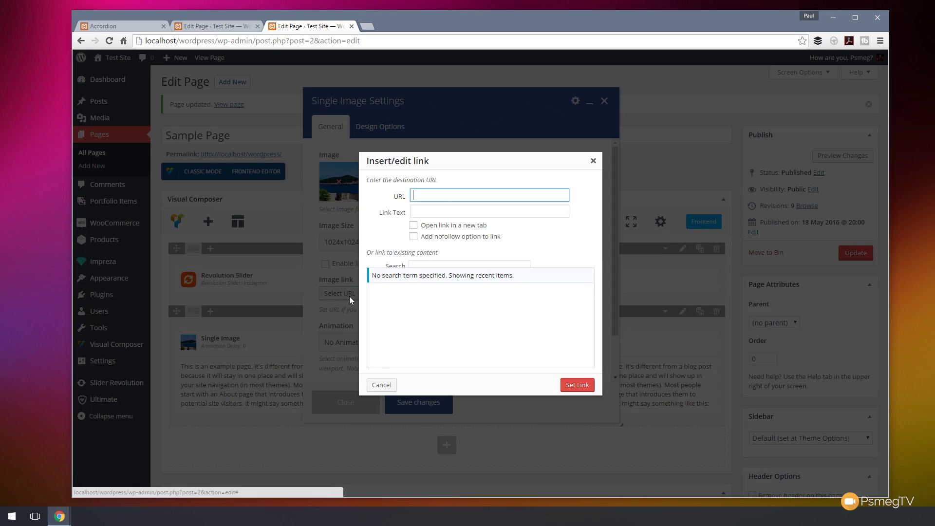
{"action": "left_click", "coordinate": [427, 299]}
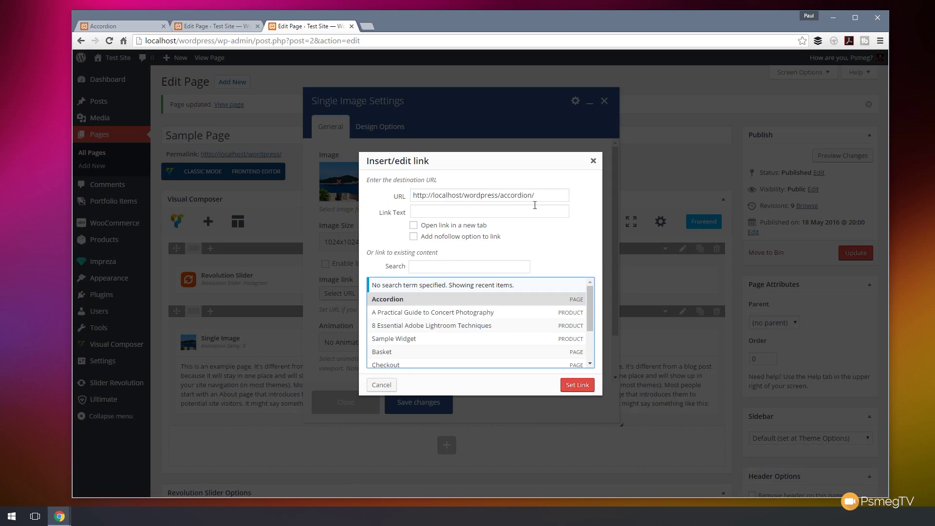
{"action": "type", "text": "#"}
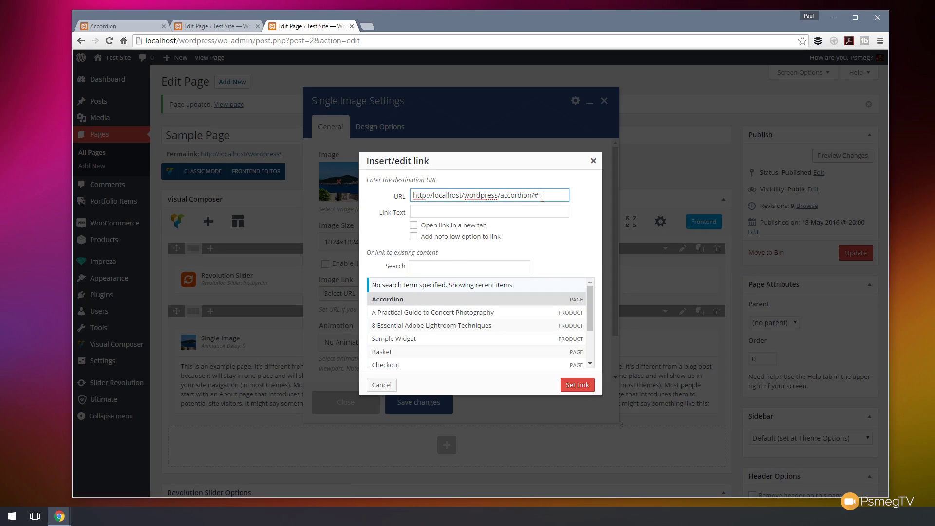
{"action": "key", "text": "ctrl+v"}
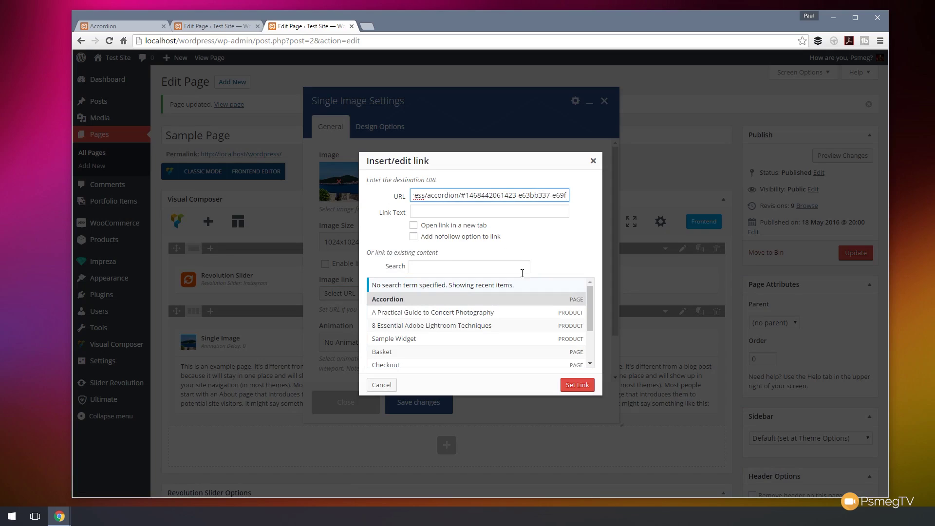
{"action": "left_click", "coordinate": [576, 385]}
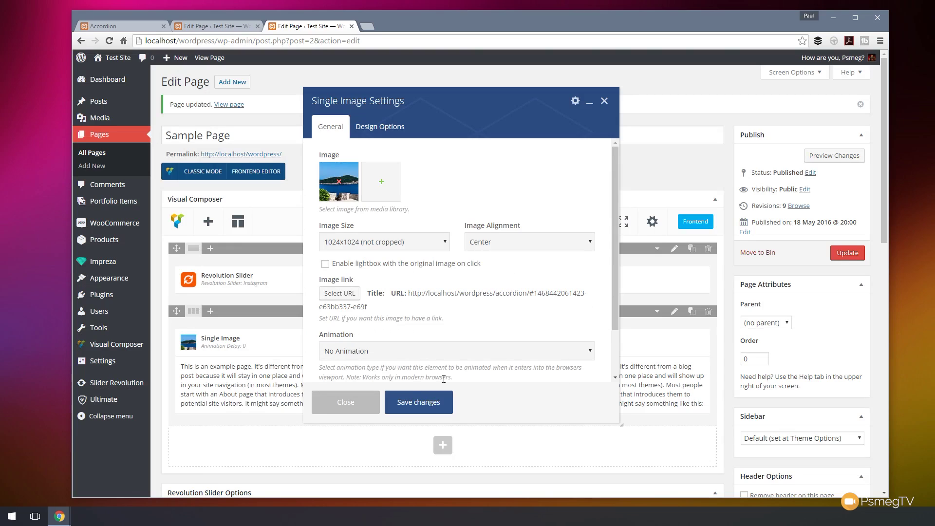
{"action": "left_click", "coordinate": [415, 402]}
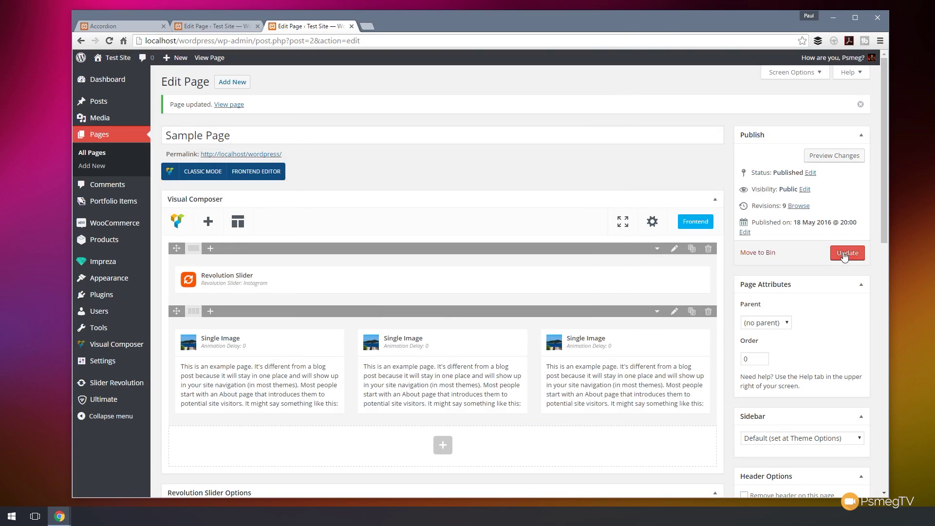
{"action": "left_click", "coordinate": [846, 255]}
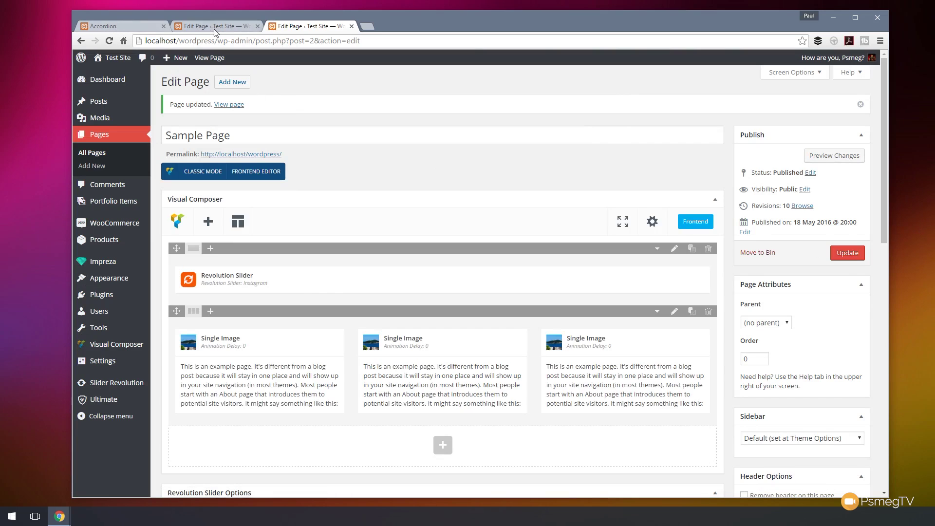
Step: On the live site, test the middle home image's link, then return home and test the first image
{"action": "left_click", "coordinate": [124, 28]}
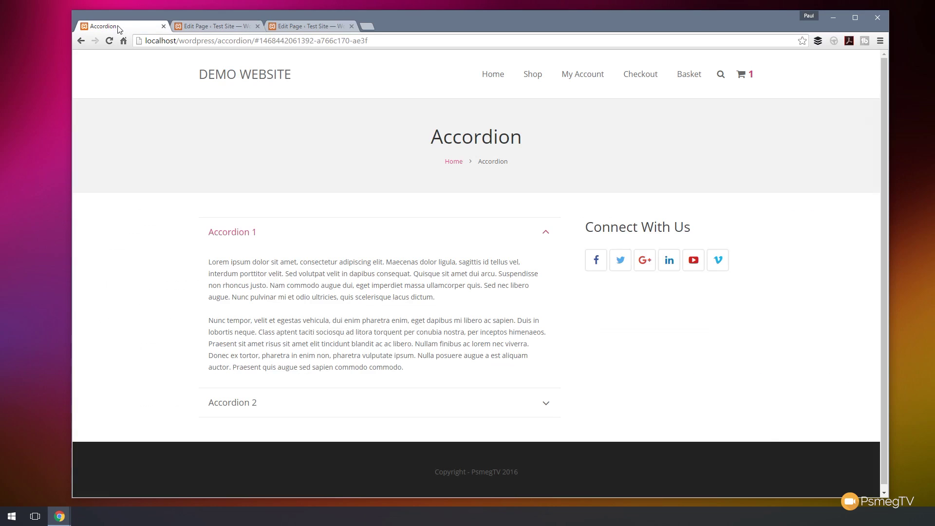
{"action": "left_click", "coordinate": [493, 78]}
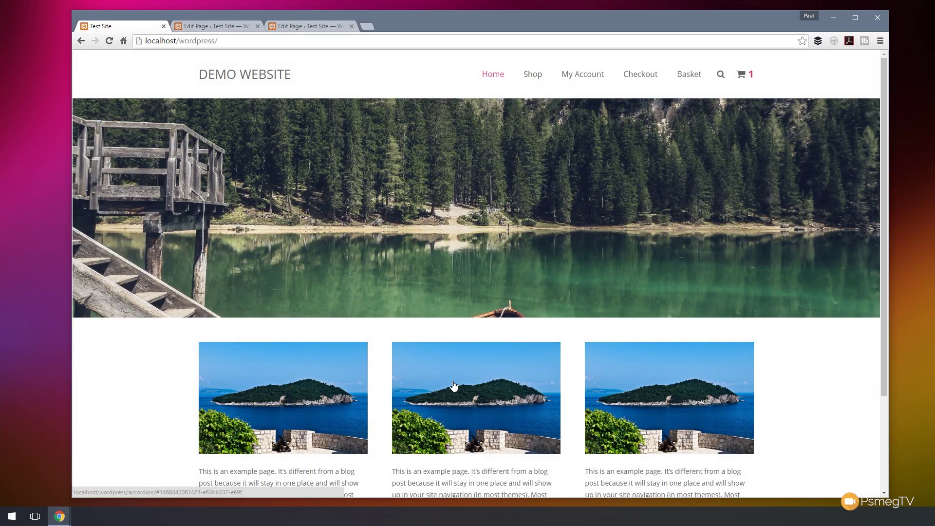
{"action": "left_click", "coordinate": [453, 386]}
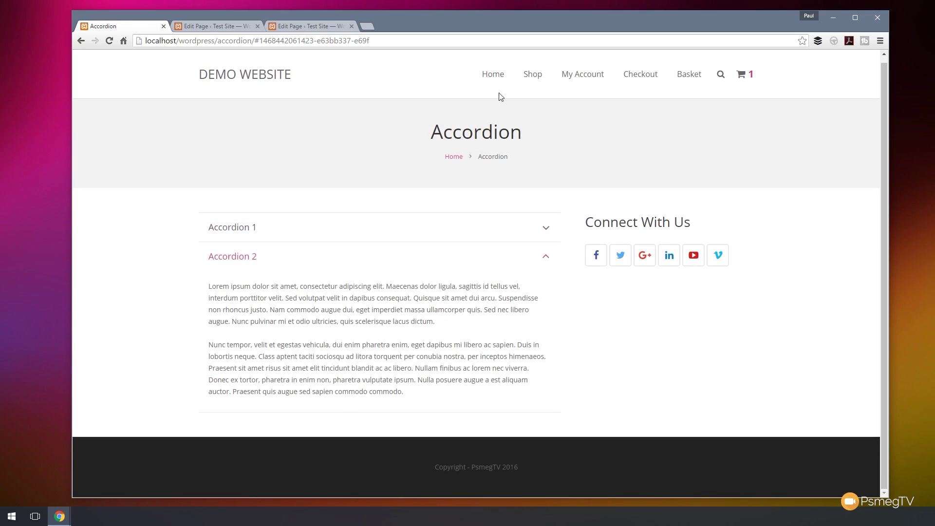
{"action": "left_click", "coordinate": [493, 76]}
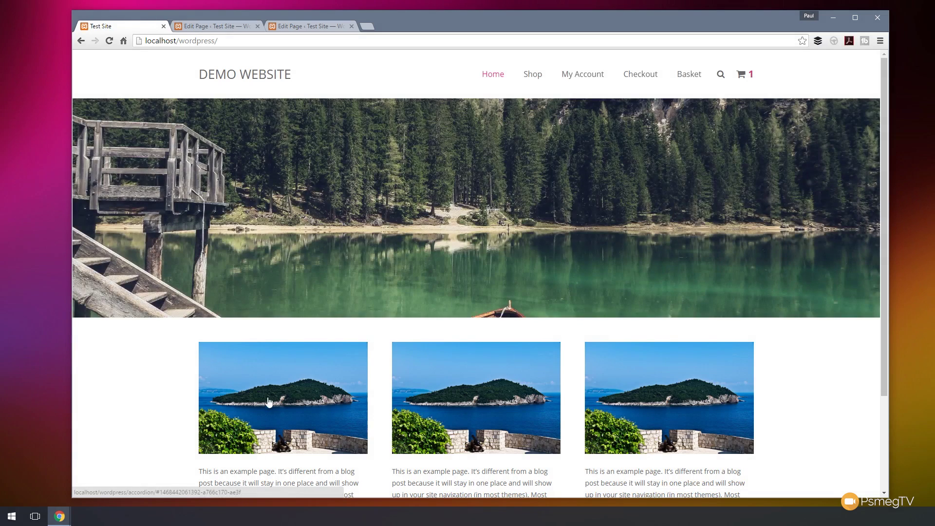
{"action": "left_click", "coordinate": [269, 396]}
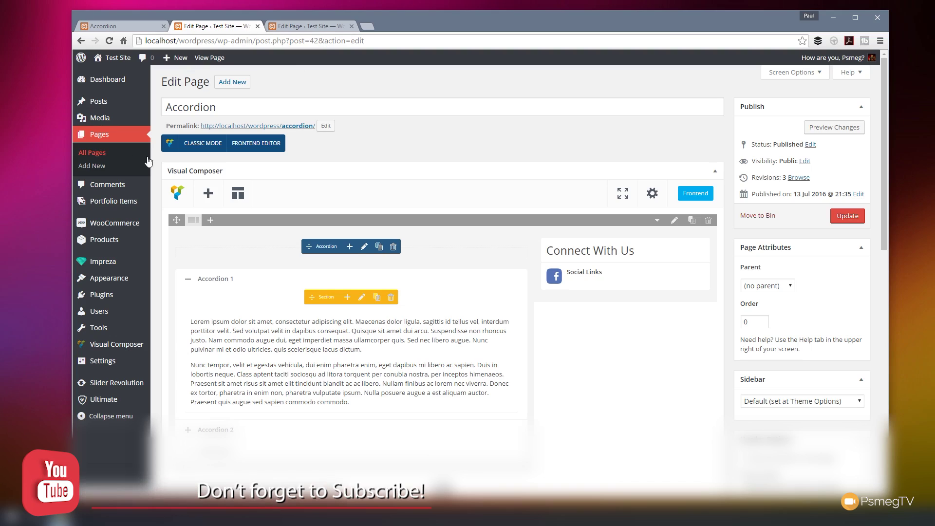
{"action": "left_click", "coordinate": [95, 157]}
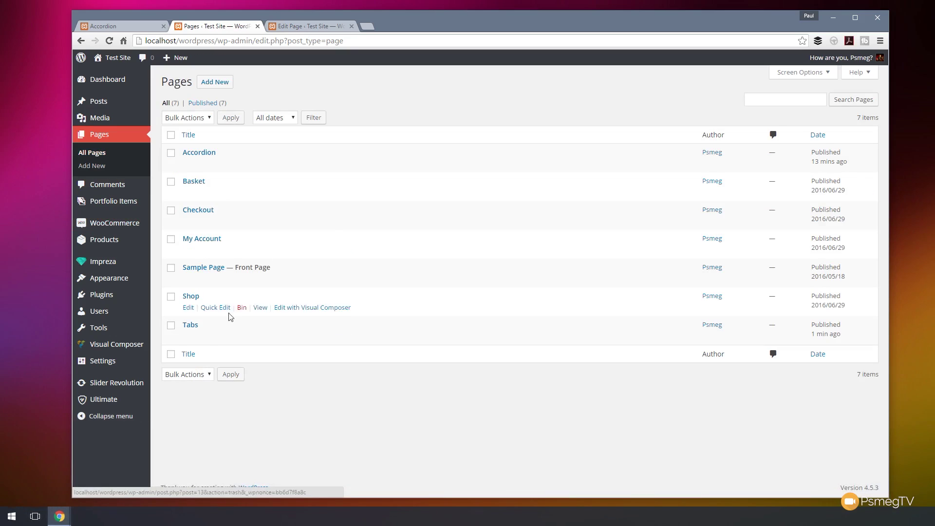
{"action": "left_click", "coordinate": [190, 327]}
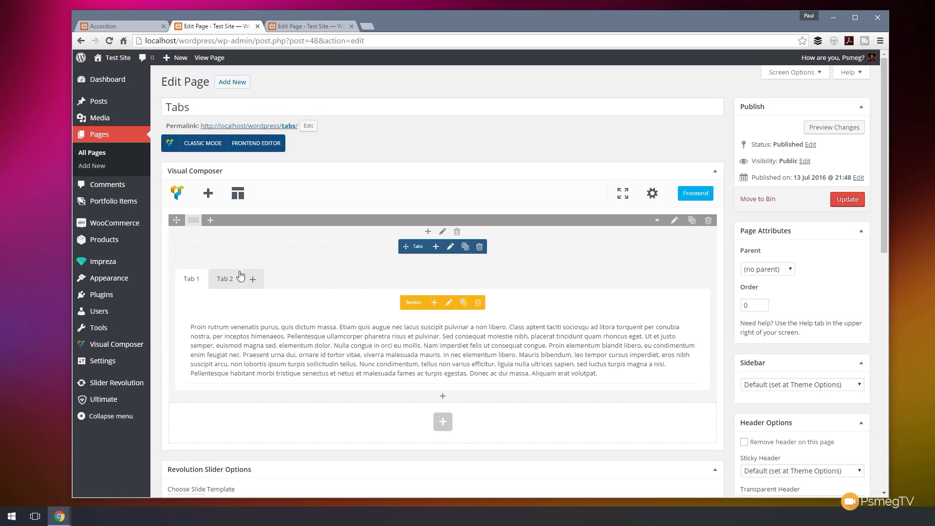
{"action": "left_click", "coordinate": [235, 286]}
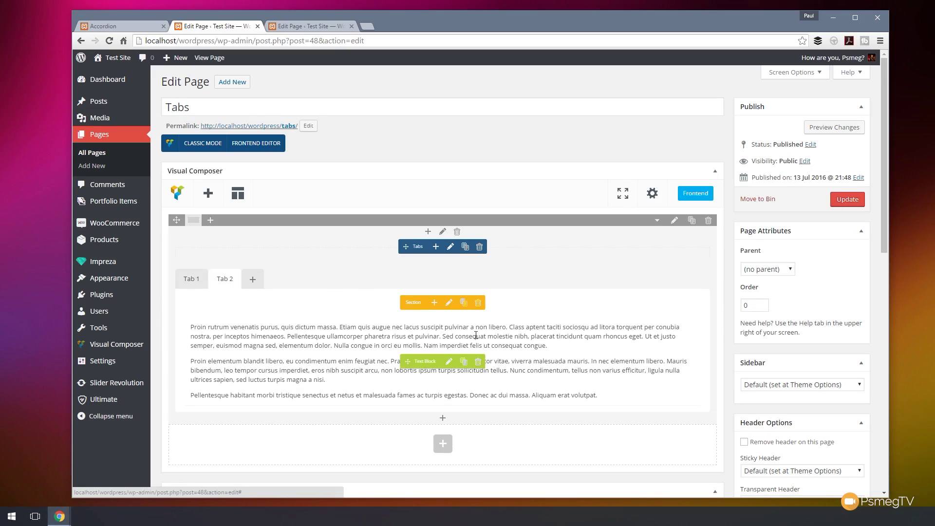
{"action": "left_click", "coordinate": [449, 304]}
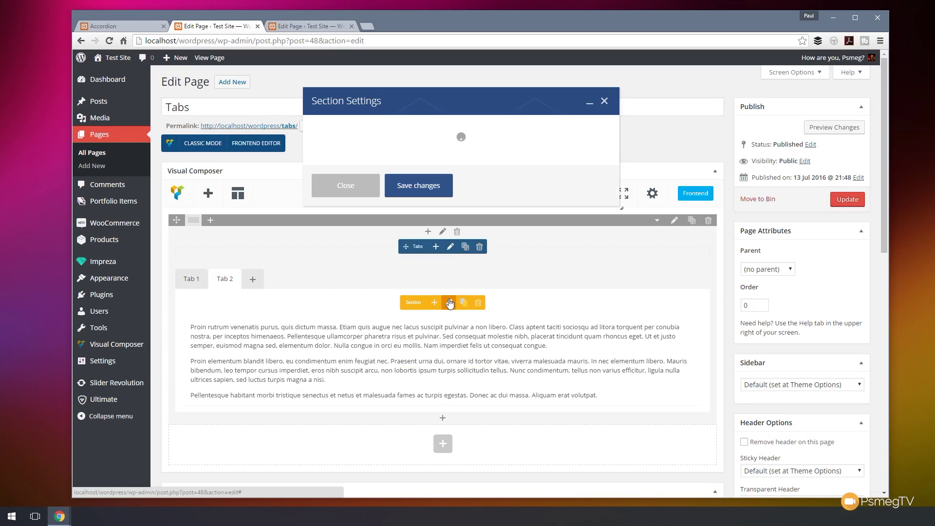
{"action": "left_click_drag", "start_coordinate": [422, 197], "coordinate": [300, 201]}
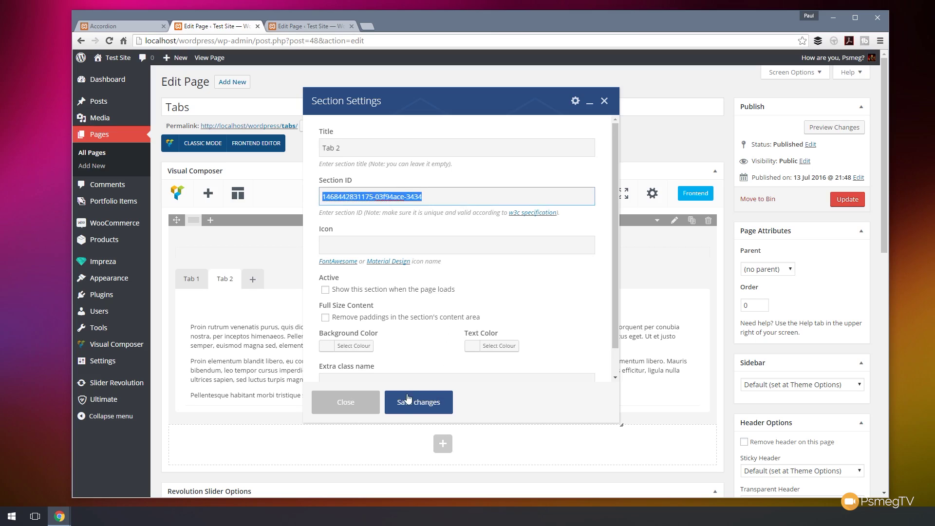
{"action": "left_click", "coordinate": [336, 399]}
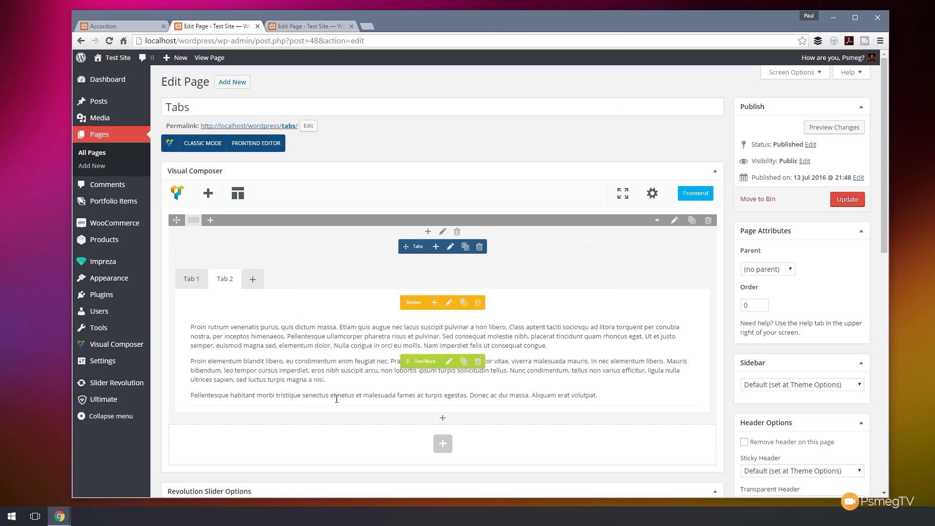
{"action": "left_click", "coordinate": [310, 29]}
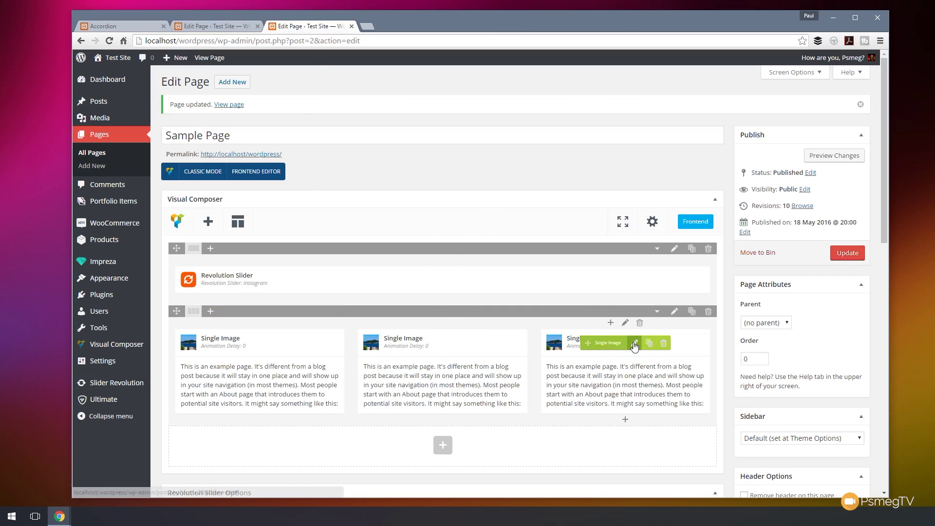
{"action": "left_click", "coordinate": [634, 343]}
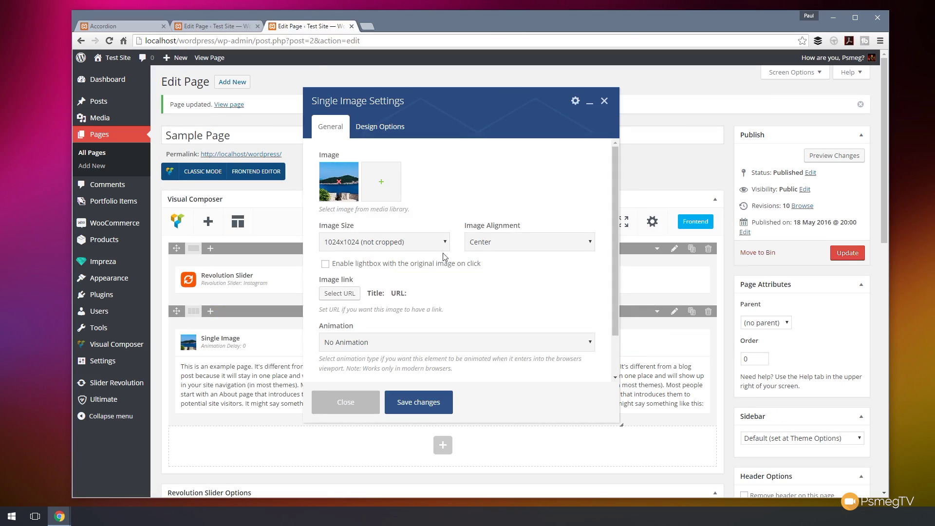
{"action": "left_click", "coordinate": [341, 294]}
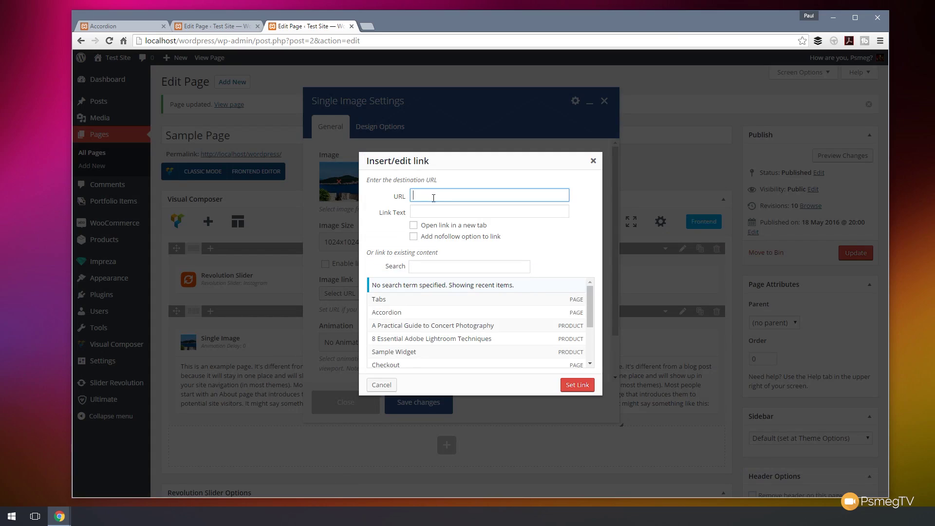
{"action": "left_click", "coordinate": [416, 299]}
{"action": "left_click", "coordinate": [532, 194]}
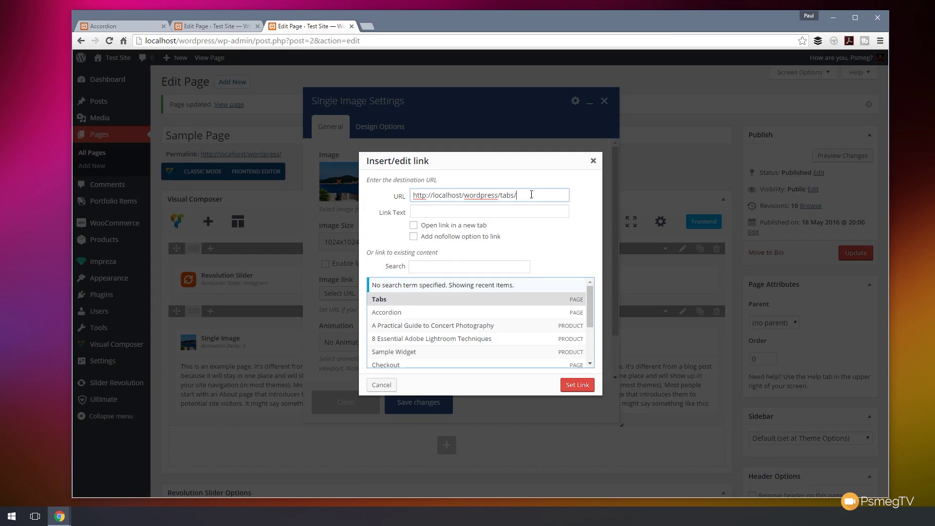
{"action": "type", "text": "#"}
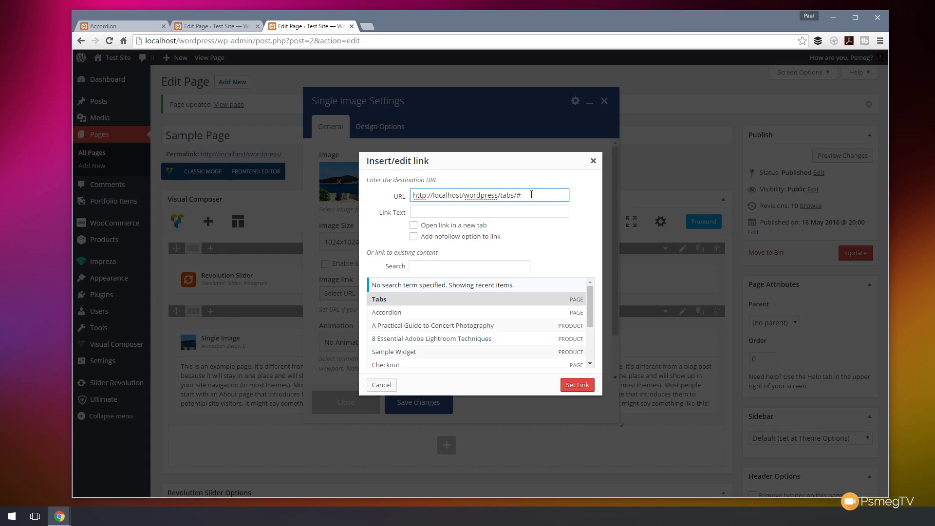
{"action": "key", "text": "ctrl+v"}
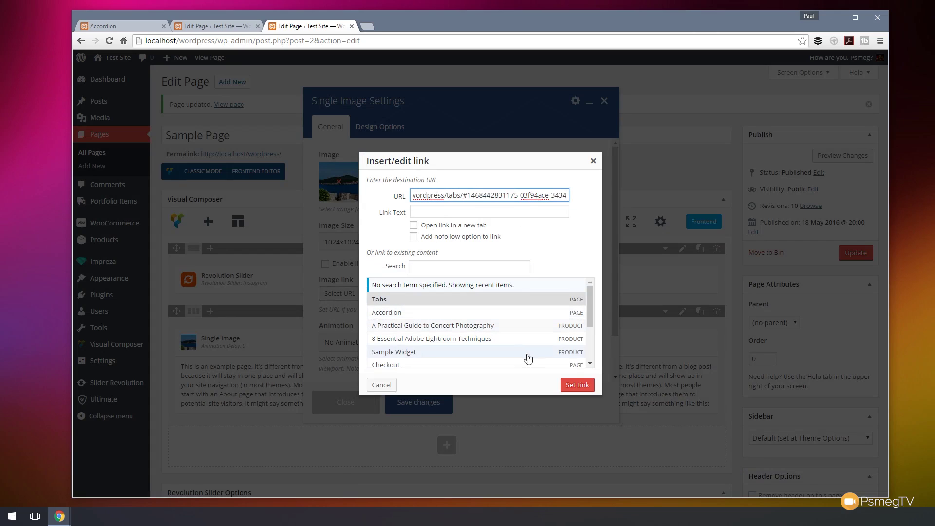
{"action": "left_click", "coordinate": [585, 388]}
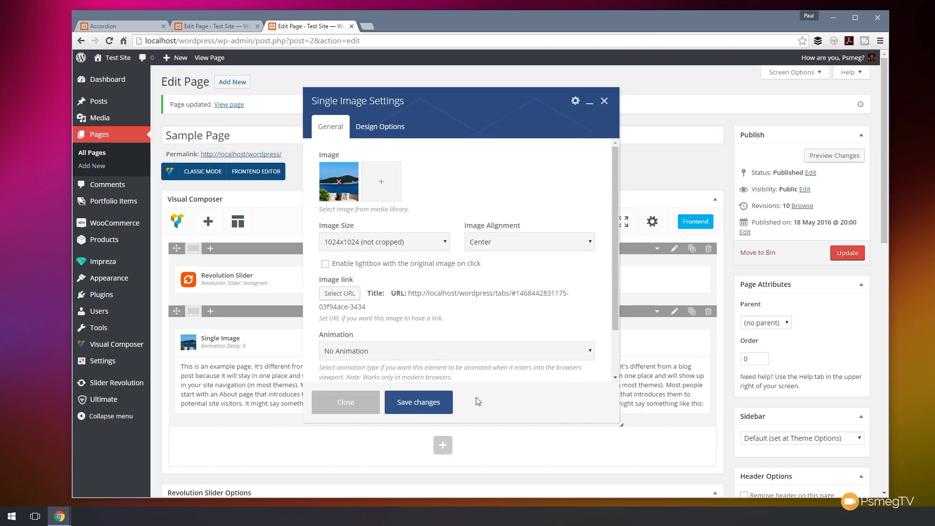
{"action": "left_click", "coordinate": [403, 406]}
{"action": "left_click", "coordinate": [848, 253]}
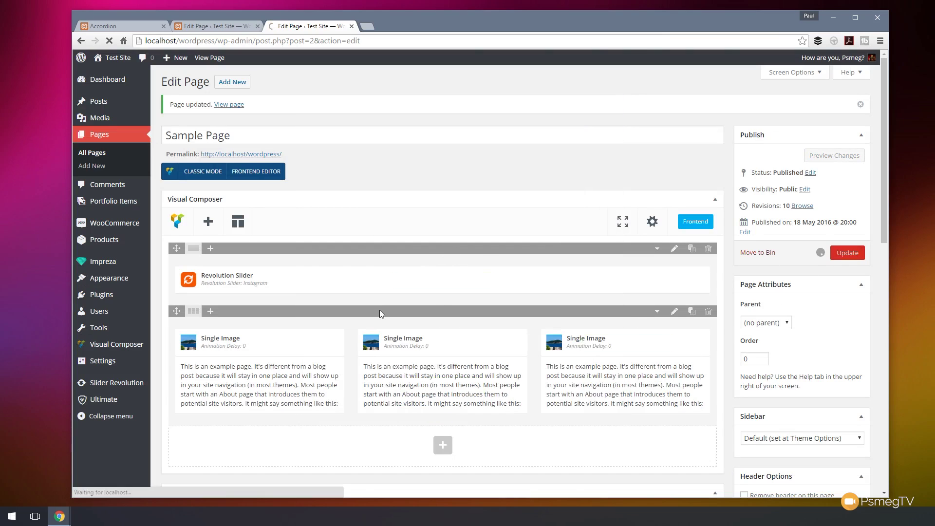
Step: Go to the live home page and click the third image to check it opens Tab 2
{"action": "left_click", "coordinate": [124, 26]}
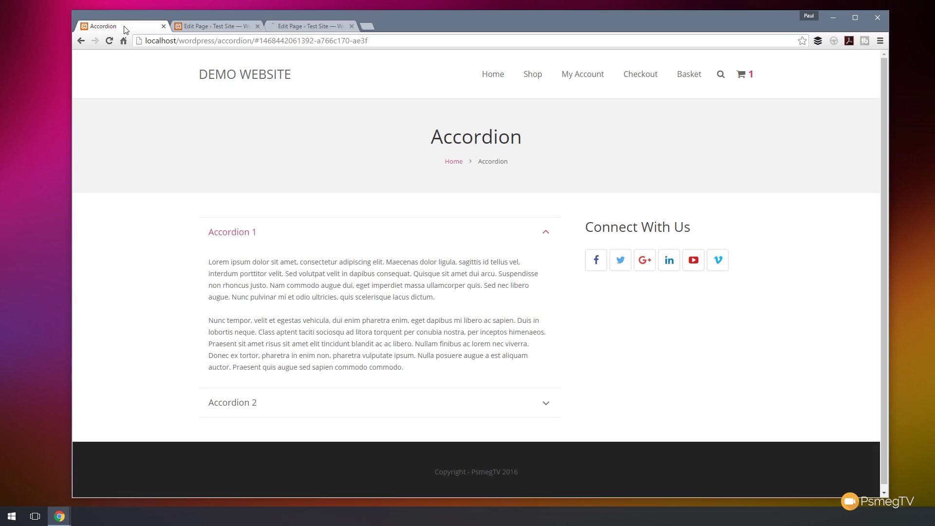
{"action": "left_click", "coordinate": [496, 84]}
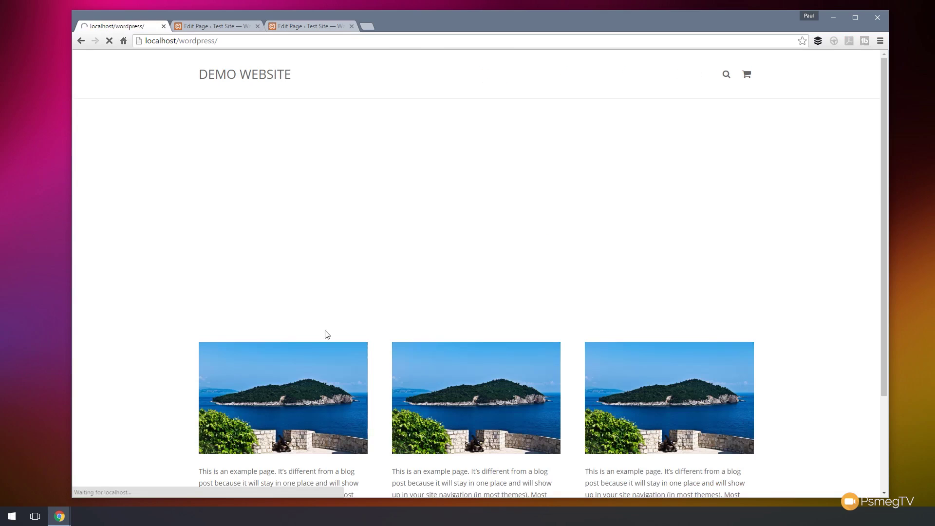
{"action": "scroll", "coordinate": [214, 297], "scroll_direction": "down", "scroll_amount": 3}
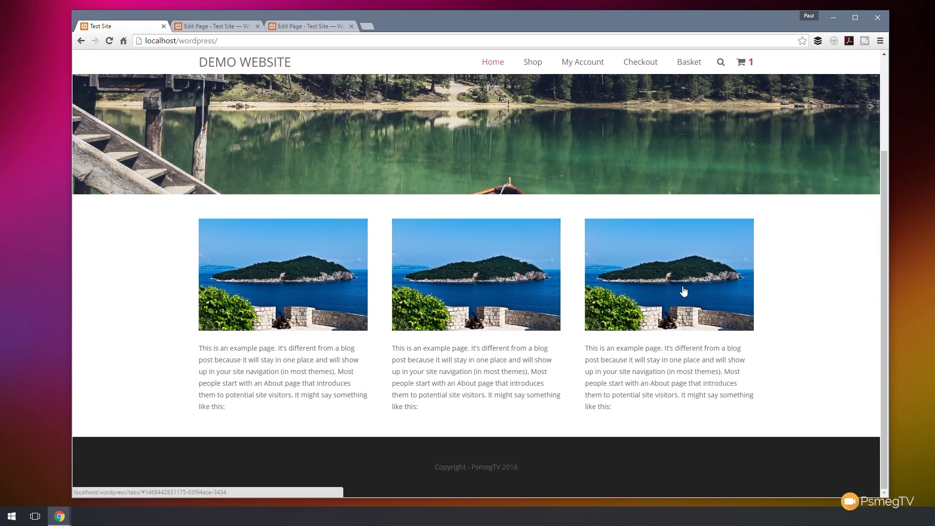
{"action": "left_click", "coordinate": [684, 290]}
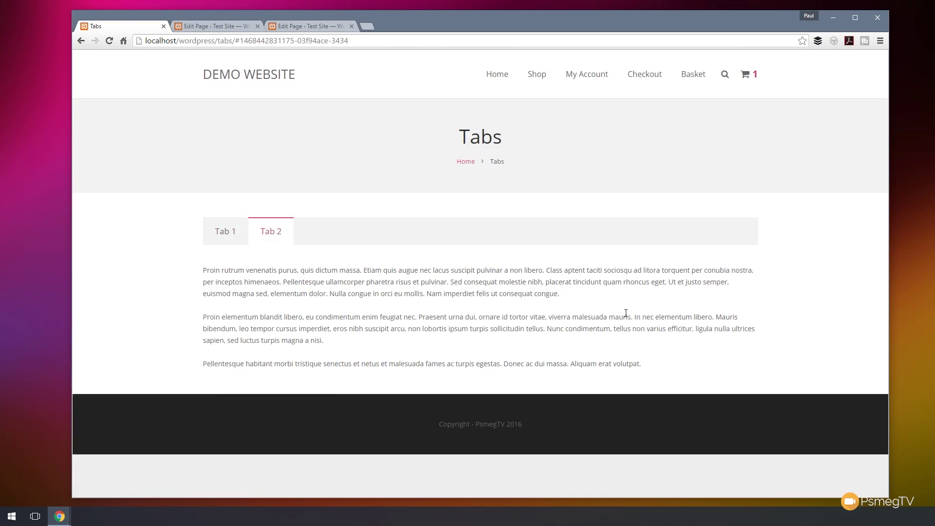